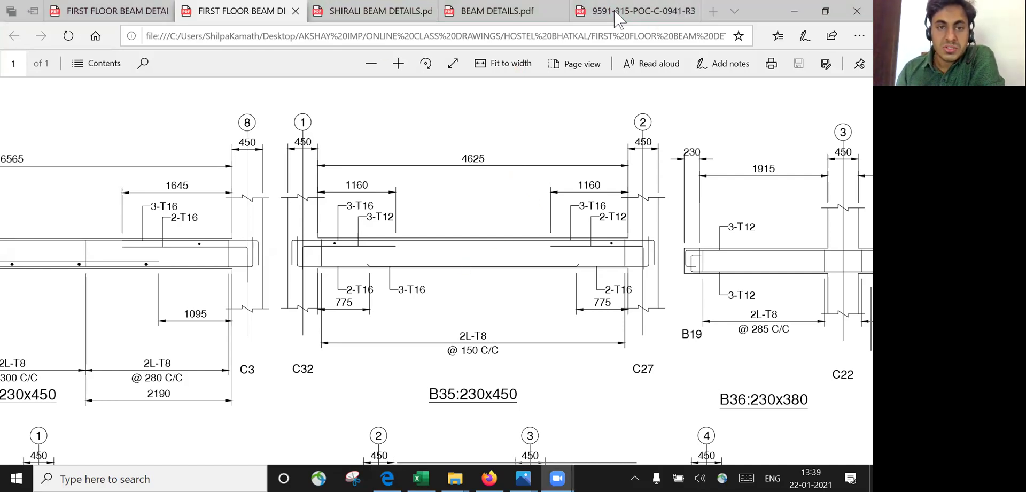
# On the B35 drawing, trace the bottom bar, circle the 3-T16 label and underline the left 775 length
pyautogui.click(370, 262)
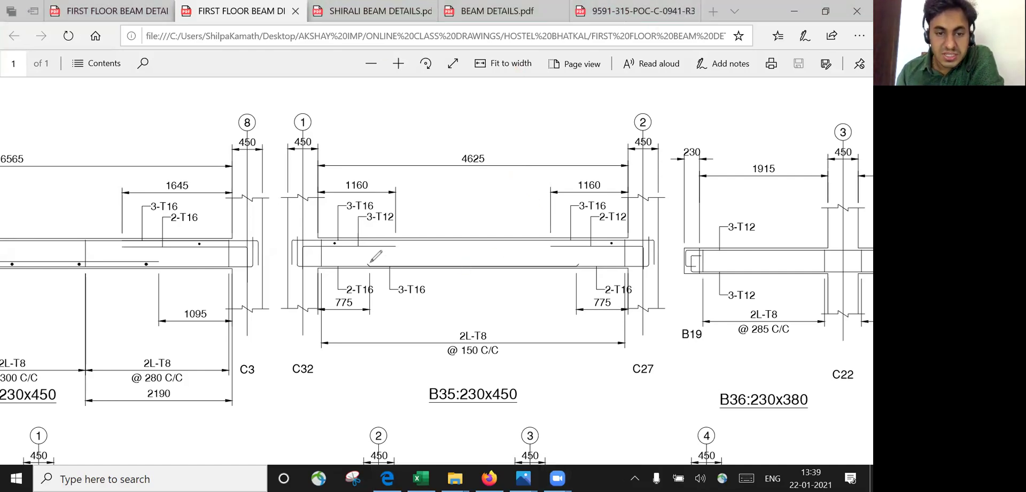
pyautogui.moveTo(395, 261); pyautogui.dragTo(578, 265)
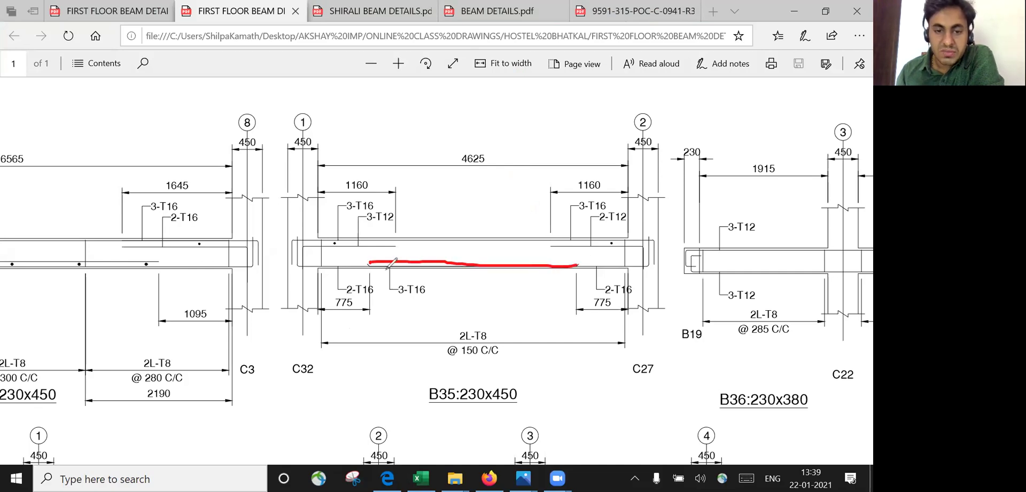
pyautogui.moveTo(405, 279)
pyautogui.mouseDown()
pyautogui.moveTo(392, 293)
pyautogui.moveTo(439, 287)
pyautogui.moveTo(431, 276)
pyautogui.mouseUp()
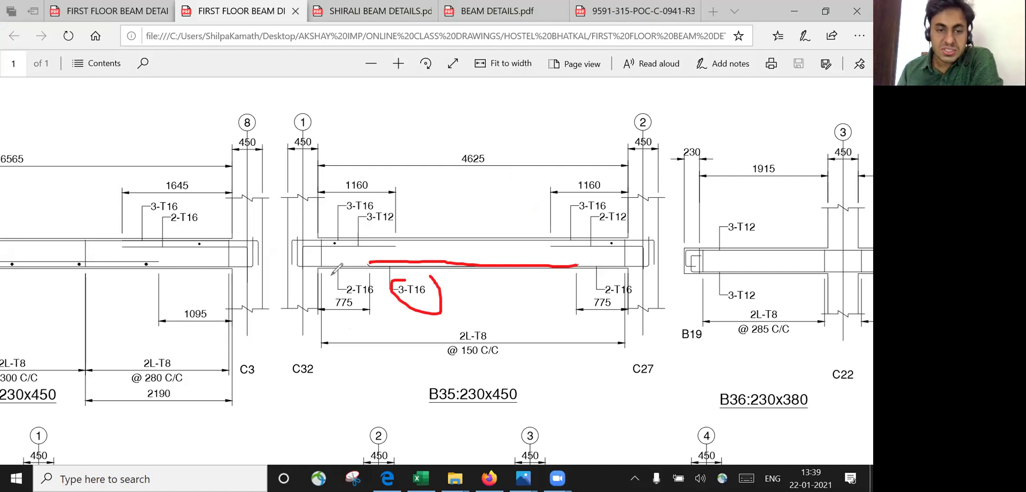
pyautogui.moveTo(319, 267)
pyautogui.mouseDown()
pyautogui.moveTo(320, 310)
pyautogui.moveTo(377, 287)
pyautogui.moveTo(373, 313)
pyautogui.moveTo(357, 313)
pyautogui.mouseUp()
pyautogui.moveTo(575, 261); pyautogui.dragTo(577, 323)
# Mark the right support bend and the right 775 length, then erase all the marks
pyautogui.moveTo(578, 287)
pyautogui.mouseDown()
pyautogui.moveTo(621, 298)
pyautogui.moveTo(635, 281)
pyautogui.mouseUp()
pyautogui.moveTo(634, 265); pyautogui.dragTo(633, 307)
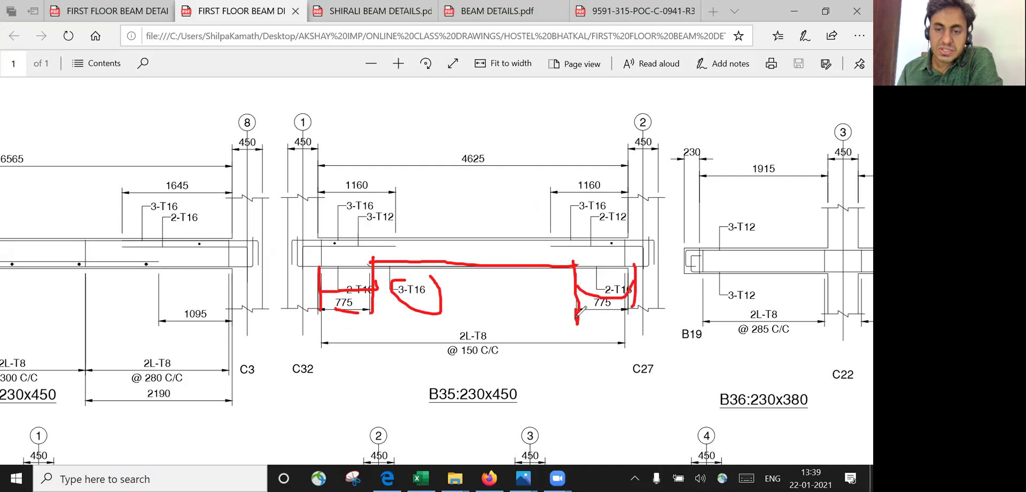
pyautogui.moveTo(577, 321); pyautogui.dragTo(612, 322)
pyautogui.moveTo(444, 262); pyautogui.dragTo(445, 241)
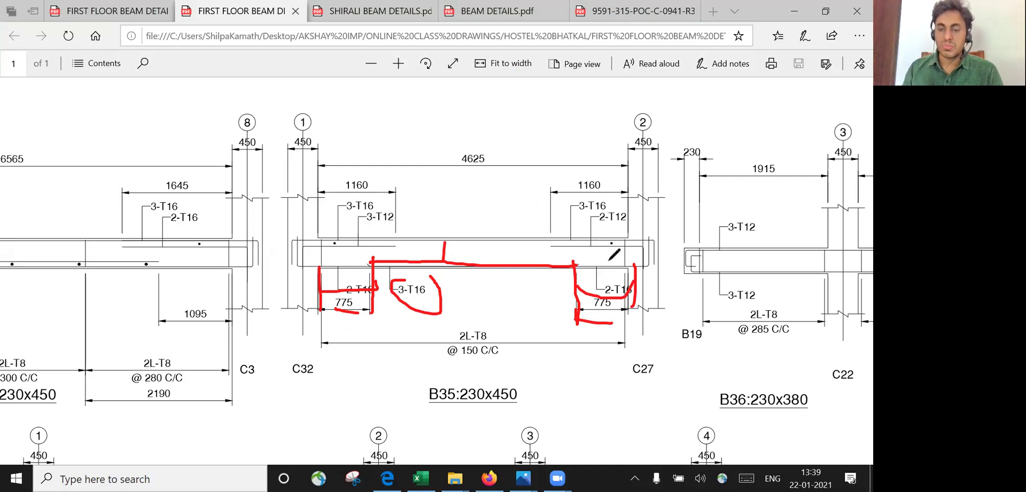
pyautogui.click(603, 63)
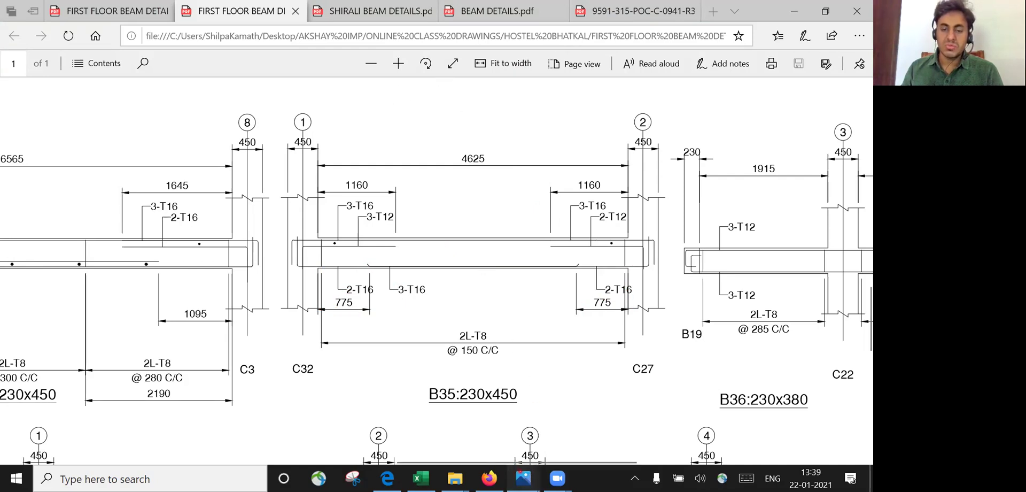
# Bring the rebar slab photo forward and trace the bottom bar across the slab in yellow
pyautogui.moveTo(523, 478)
pyautogui.click(578, 418)
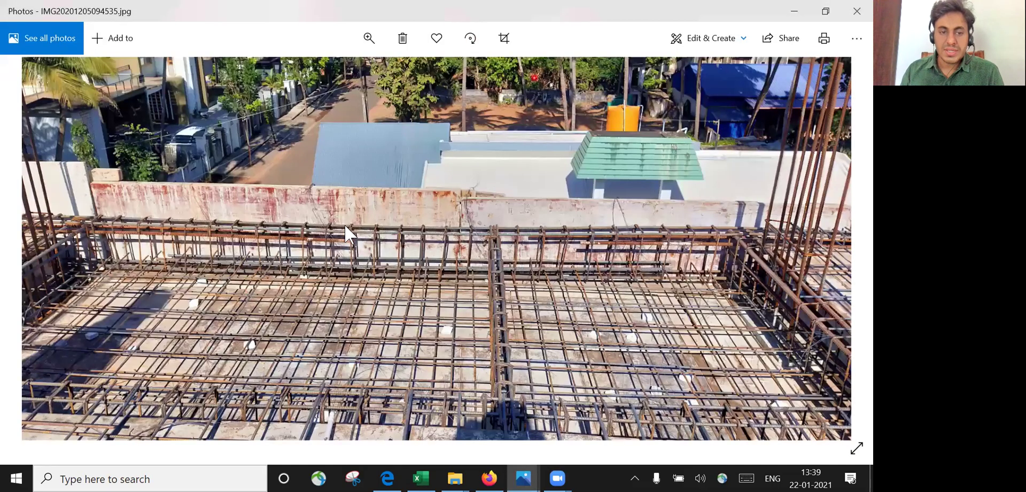
pyautogui.click(574, 21)
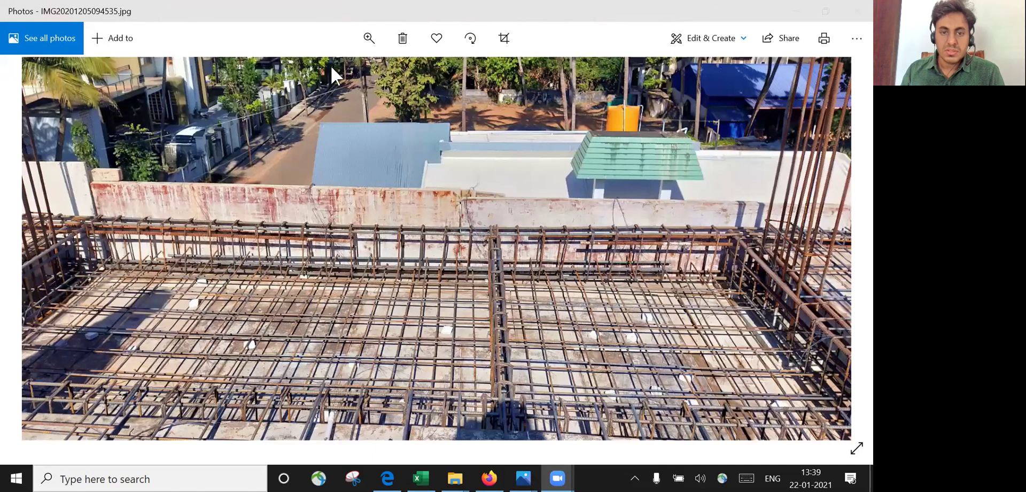
pyautogui.click(331, 66)
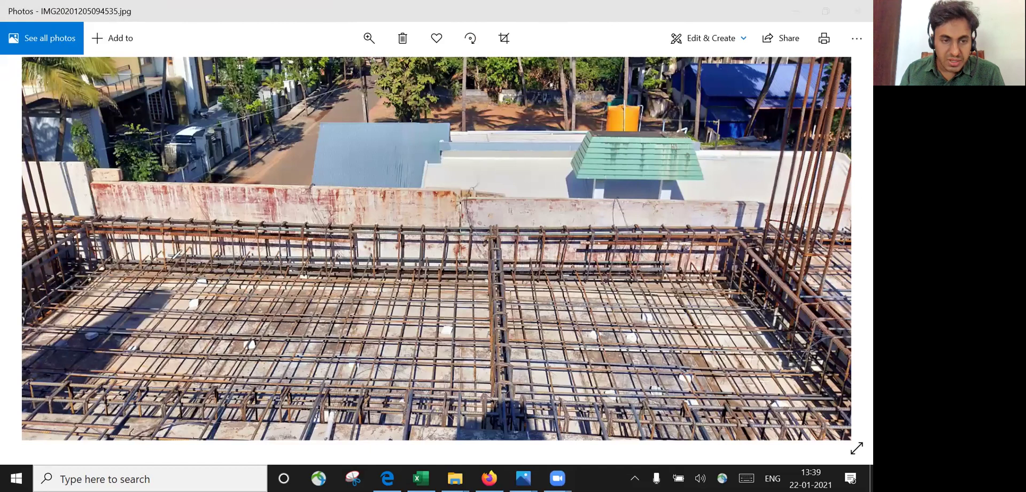
pyautogui.moveTo(168, 262); pyautogui.dragTo(665, 271)
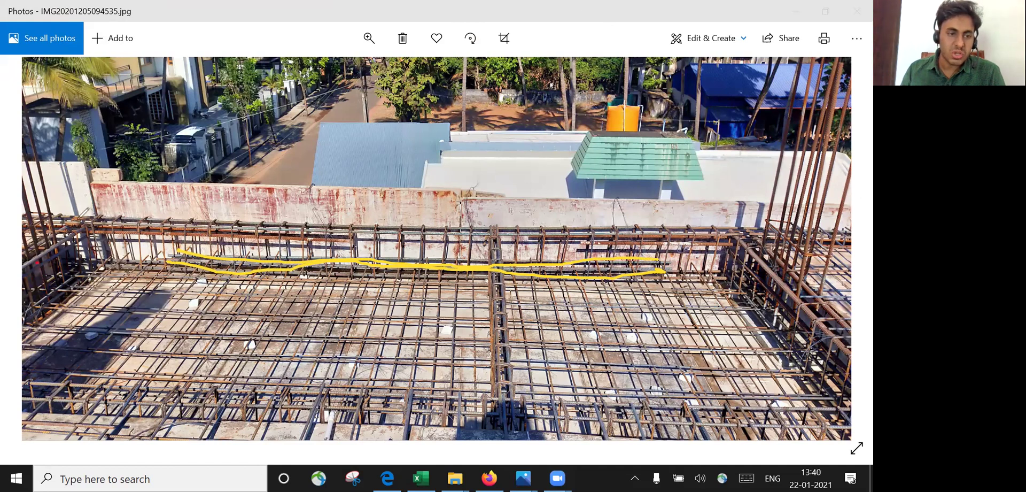
# Mark both beam ends and the beam line along the wall in red, comparing against the drawing
pyautogui.moveTo(38, 262); pyautogui.dragTo(98, 198)
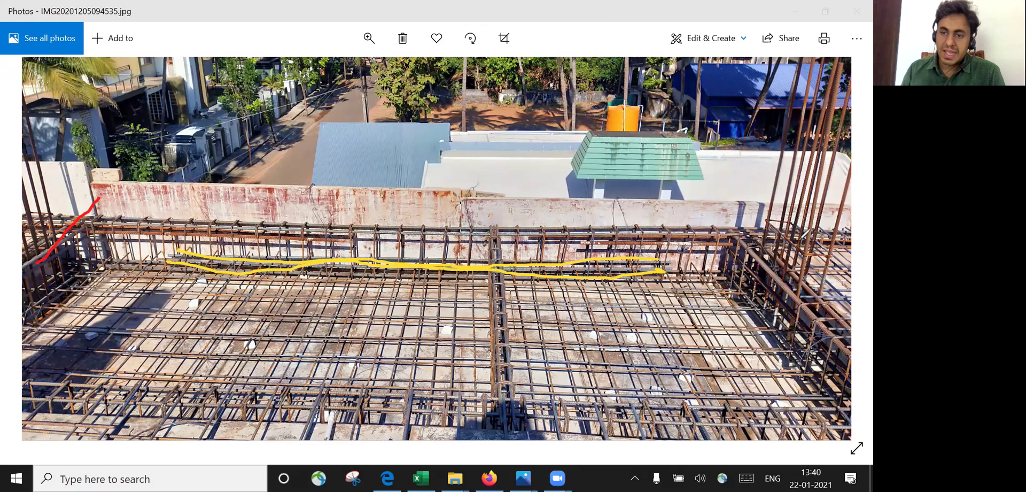
pyautogui.moveTo(728, 220); pyautogui.dragTo(796, 309)
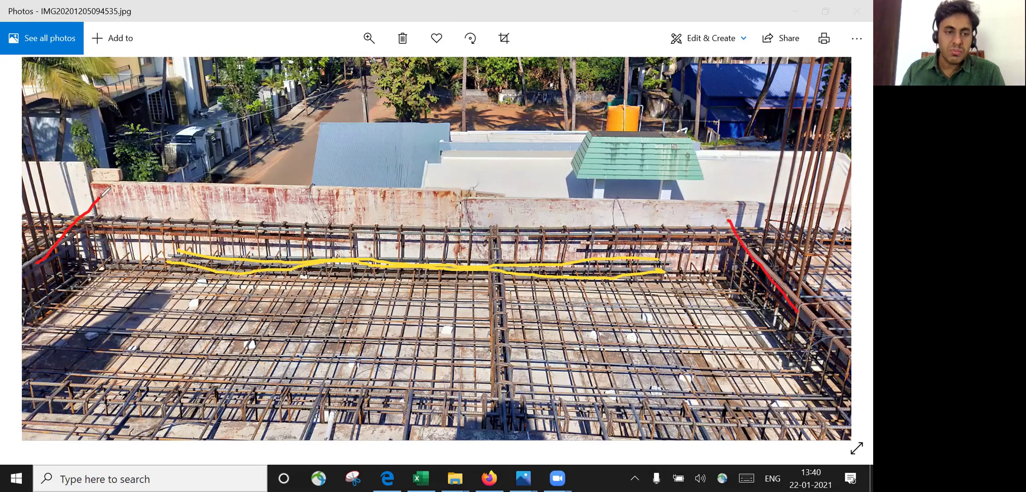
pyautogui.moveTo(99, 198)
pyautogui.mouseDown()
pyautogui.moveTo(99, 168)
pyautogui.moveTo(272, 205)
pyautogui.moveTo(532, 179)
pyautogui.moveTo(701, 178)
pyautogui.moveTo(741, 230)
pyautogui.mouseUp()
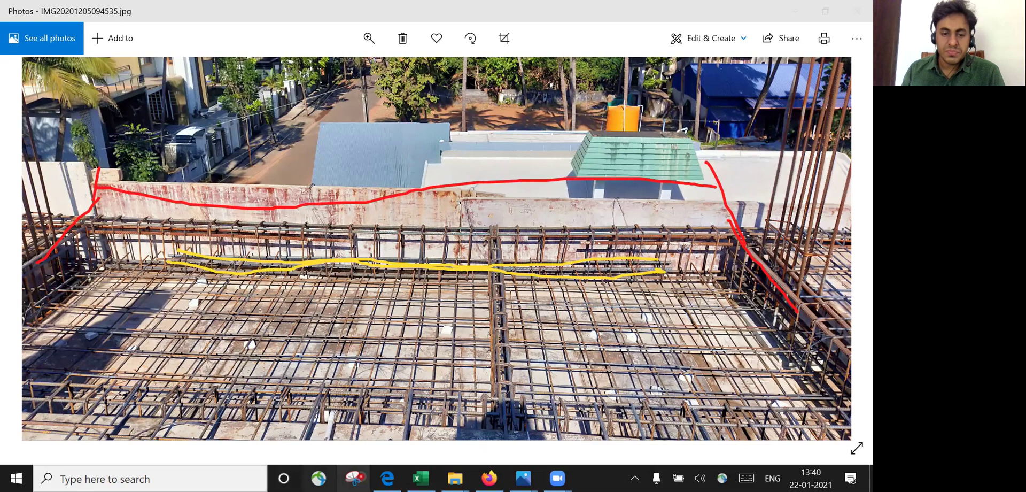
pyautogui.click(388, 478)
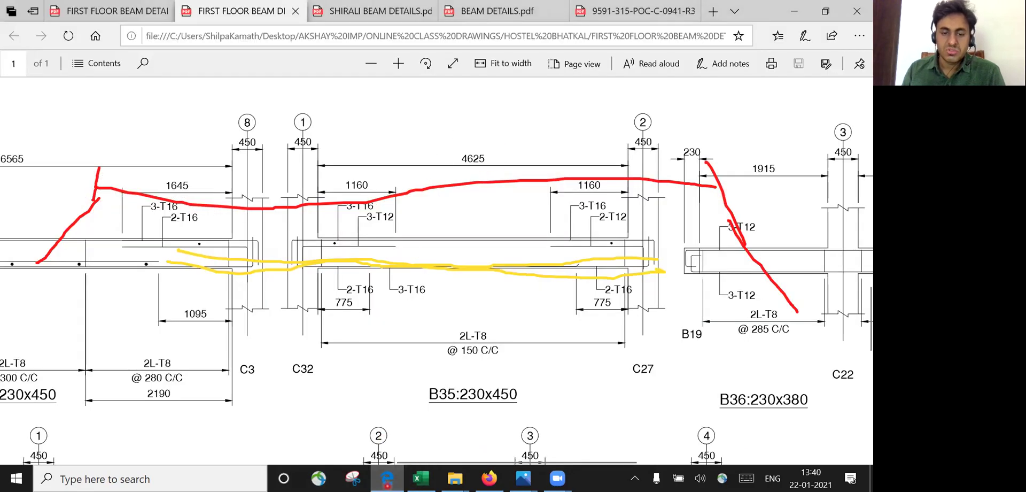
pyautogui.click(387, 477)
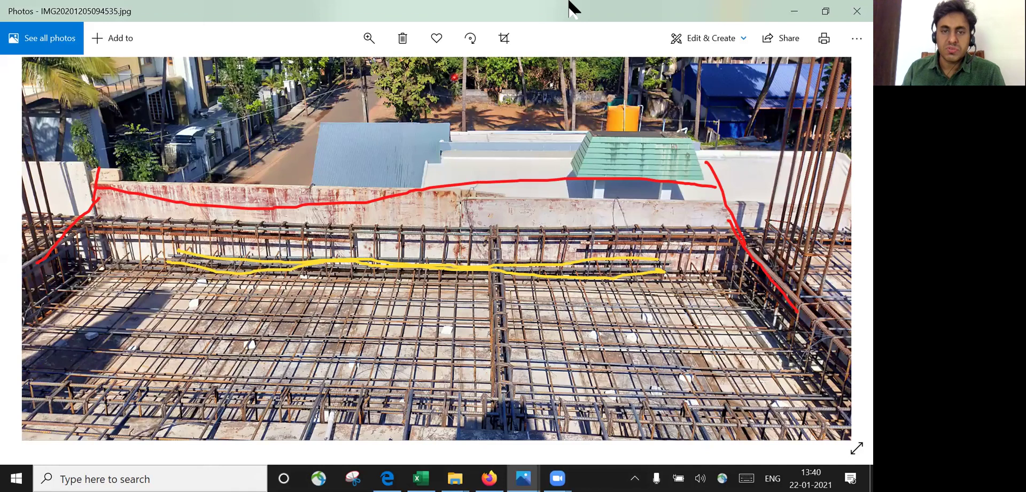
# Sketch a bar shape above the wall and mark the yellow bar's end and left curtailment length
pyautogui.click(289, 67)
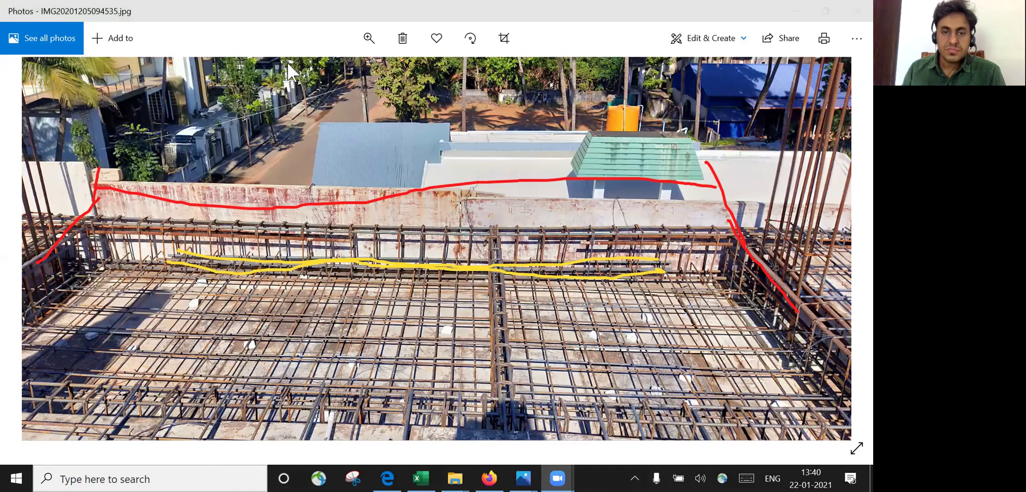
pyautogui.moveTo(364, 150)
pyautogui.mouseDown()
pyautogui.moveTo(379, 161)
pyautogui.moveTo(398, 144)
pyautogui.moveTo(416, 154)
pyautogui.mouseUp()
pyautogui.moveTo(423, 124)
pyautogui.mouseDown()
pyautogui.moveTo(451, 141)
pyautogui.moveTo(481, 120)
pyautogui.moveTo(516, 117)
pyautogui.mouseUp()
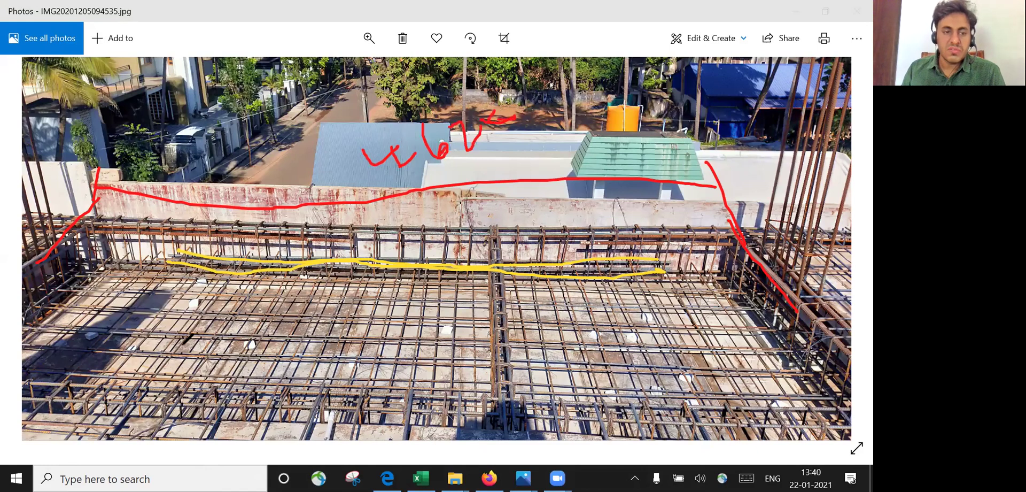
pyautogui.moveTo(168, 246); pyautogui.dragTo(162, 298)
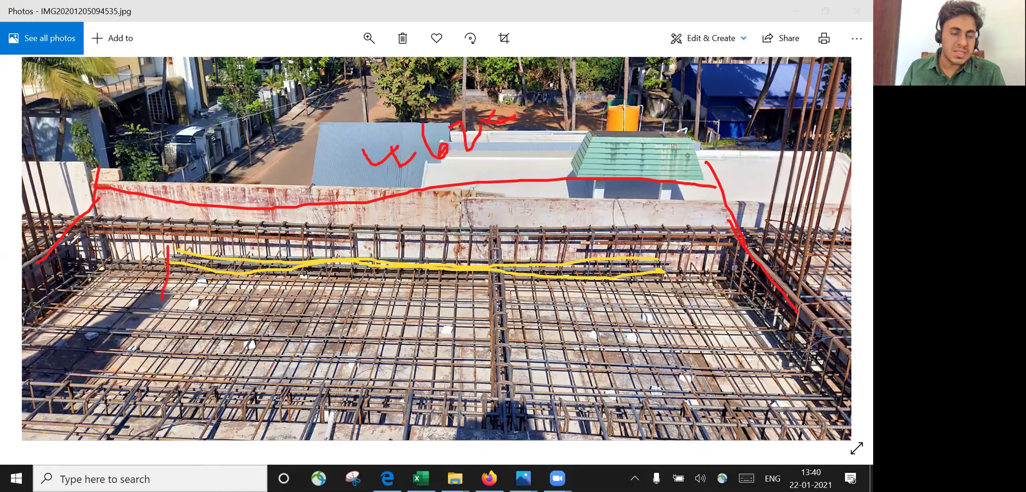
pyautogui.moveTo(67, 246); pyautogui.dragTo(178, 284)
# Mark the right-end curtailment and corner beam junction, then bring the beam-details drawing forward
pyautogui.moveTo(57, 339); pyautogui.dragTo(130, 315)
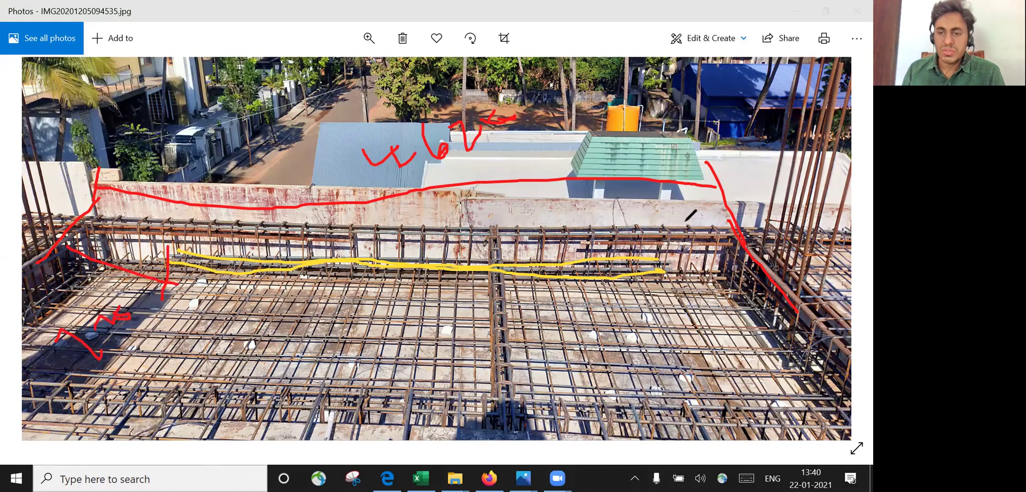
pyautogui.moveTo(669, 247)
pyautogui.mouseDown()
pyautogui.moveTo(684, 288)
pyautogui.moveTo(741, 219)
pyautogui.mouseUp()
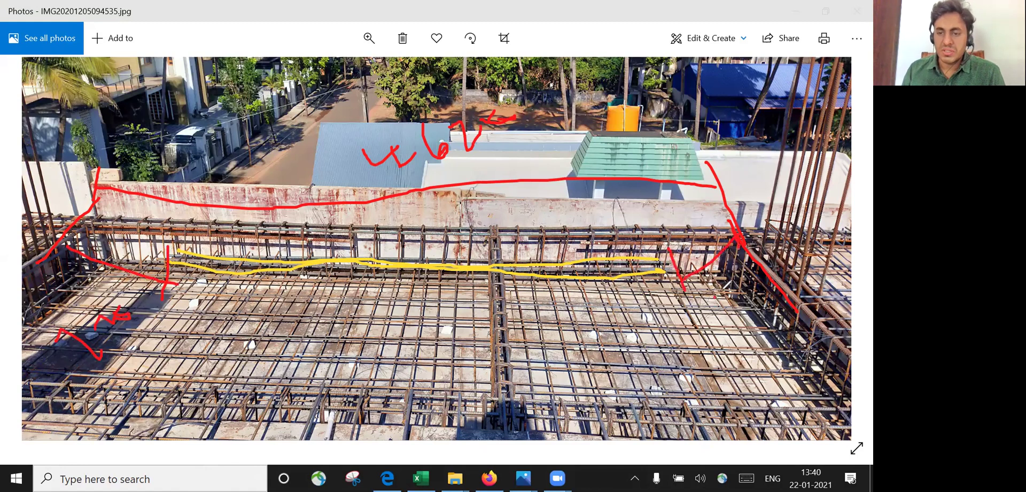
pyautogui.moveTo(715, 296)
pyautogui.mouseDown()
pyautogui.moveTo(740, 262)
pyautogui.moveTo(759, 256)
pyautogui.moveTo(760, 179)
pyautogui.mouseUp()
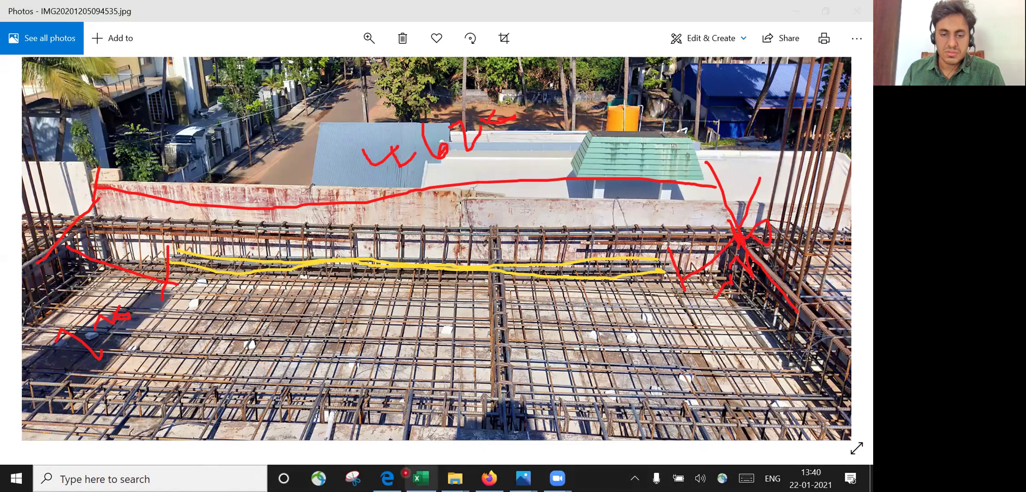
pyautogui.click(384, 482)
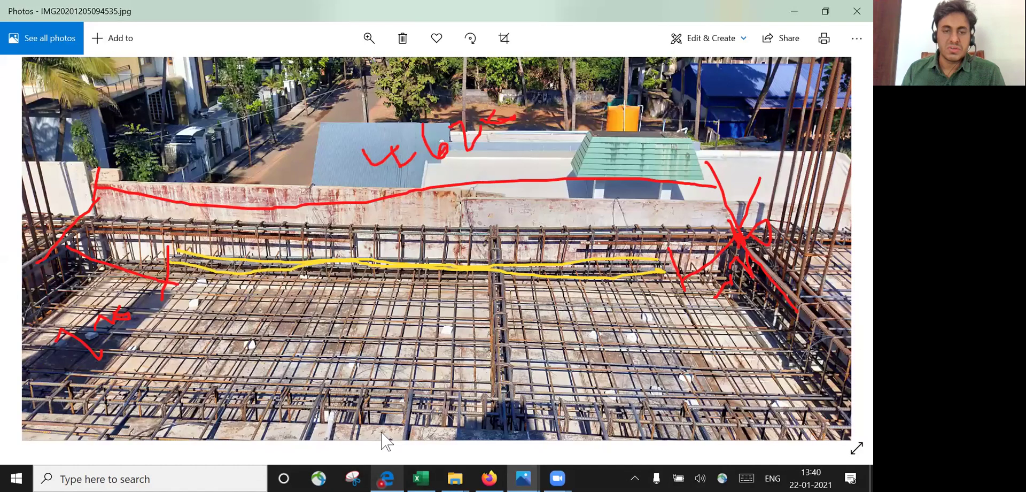
pyautogui.click(382, 482)
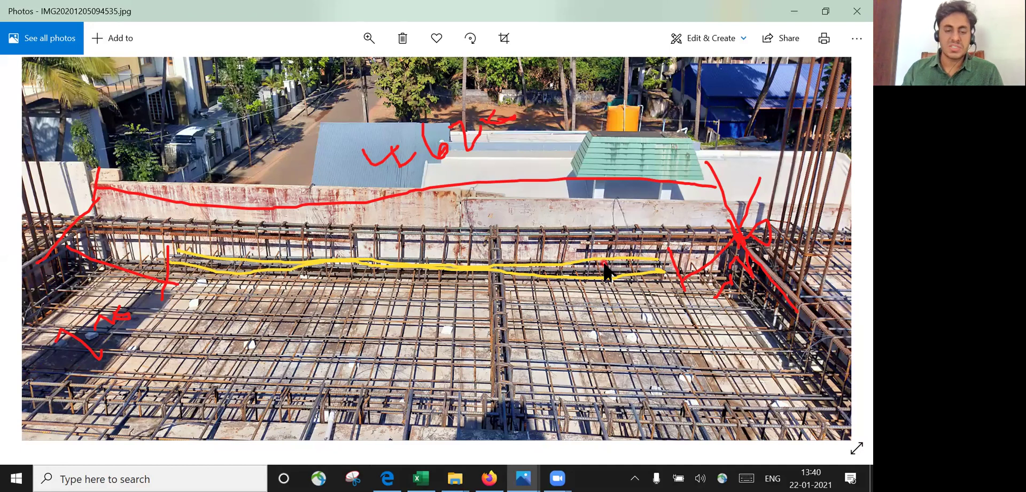
pyautogui.click(388, 478)
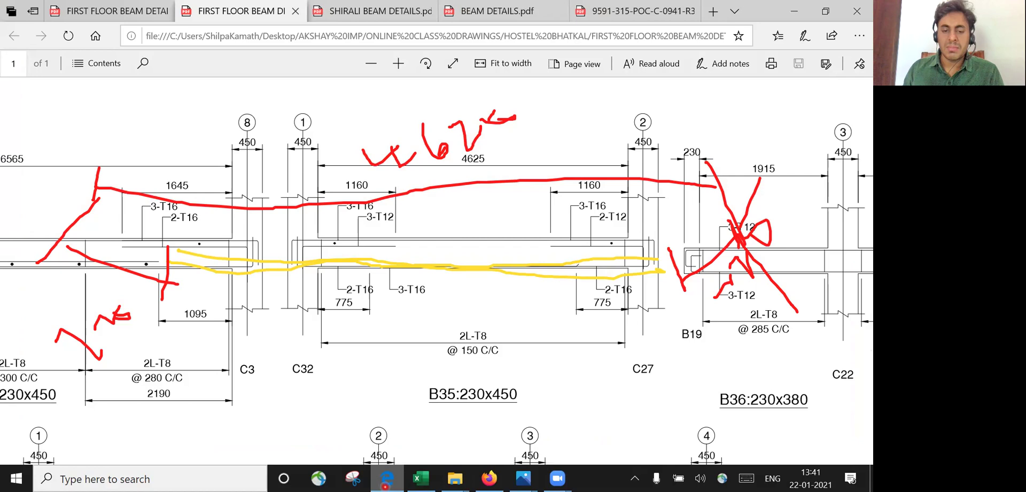
# Sketch the bottom bar's run and bends in red on the site photo, then return to the BBS workbook
pyautogui.click(388, 481)
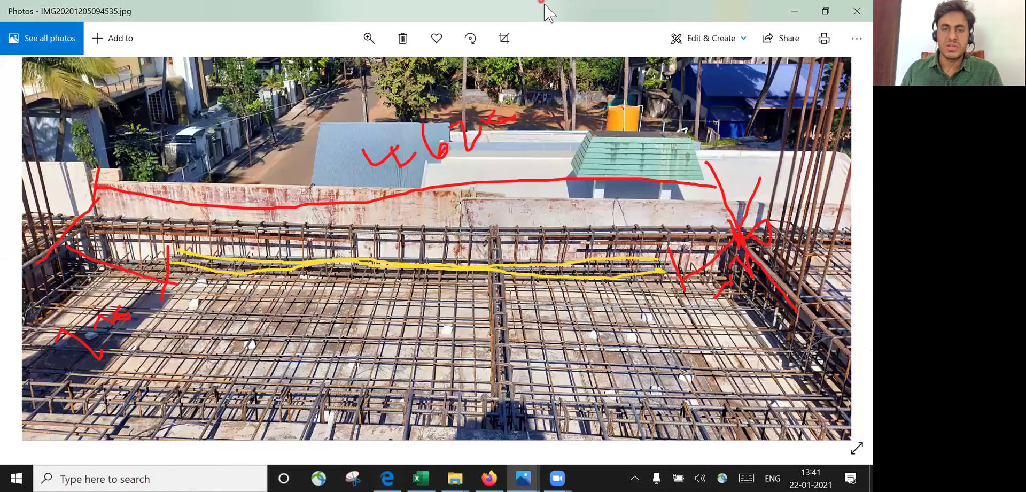
pyautogui.click(512, 64)
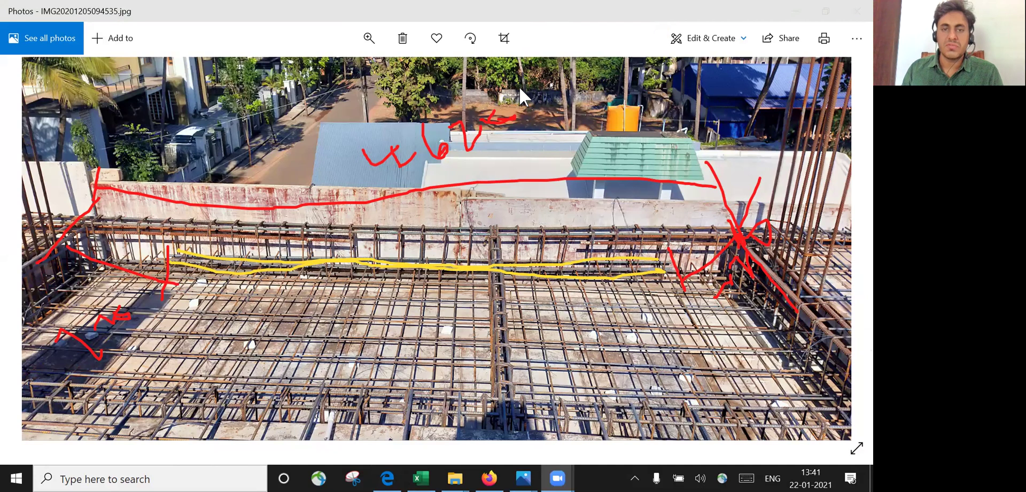
pyautogui.moveTo(168, 281)
pyautogui.mouseDown()
pyautogui.moveTo(673, 301)
pyautogui.moveTo(658, 329)
pyautogui.mouseUp()
pyautogui.moveTo(369, 342); pyautogui.dragTo(426, 412)
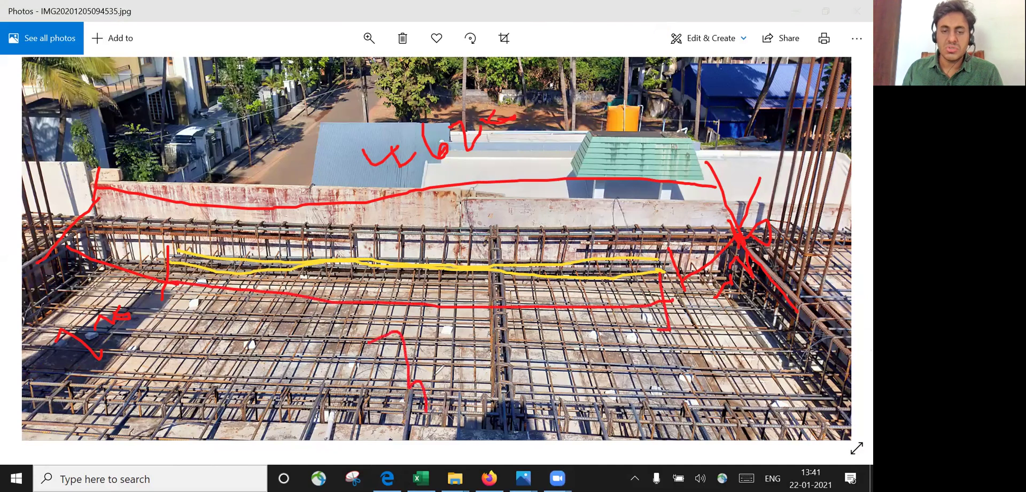
pyautogui.moveTo(426, 357)
pyautogui.mouseDown()
pyautogui.moveTo(464, 326)
pyautogui.moveTo(471, 303)
pyautogui.moveTo(456, 262)
pyautogui.mouseUp()
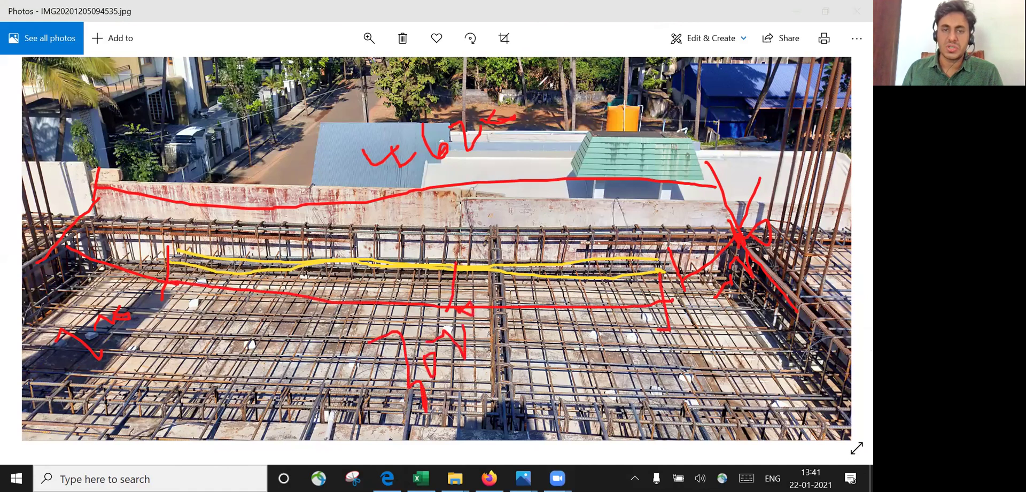
pyautogui.click(421, 477)
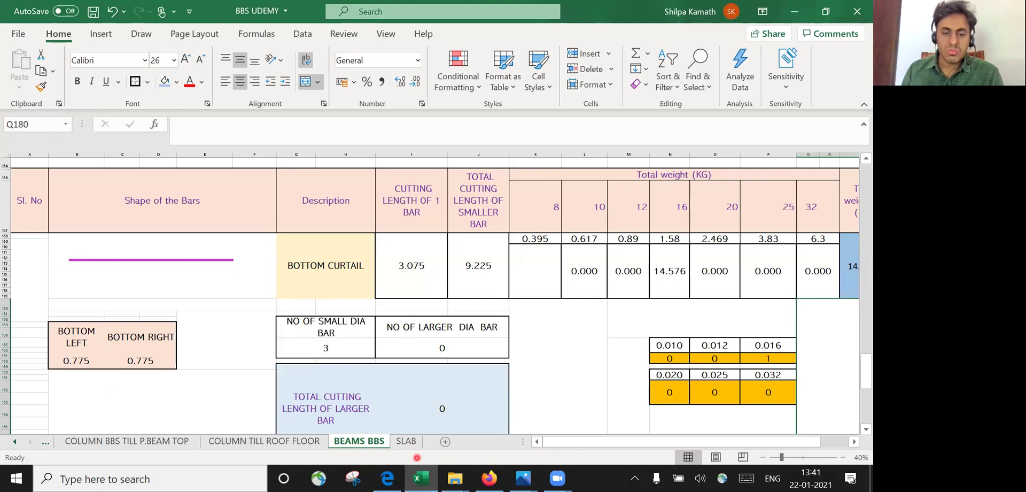
pyautogui.click(382, 484)
pyautogui.hotkey('alt', 'Tab')
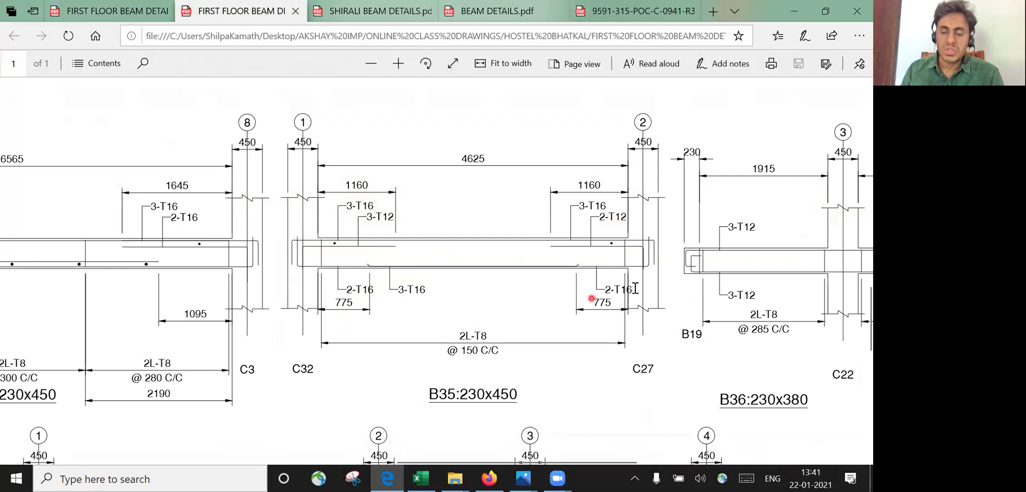
pyautogui.hotkey('alt', 'Tab')
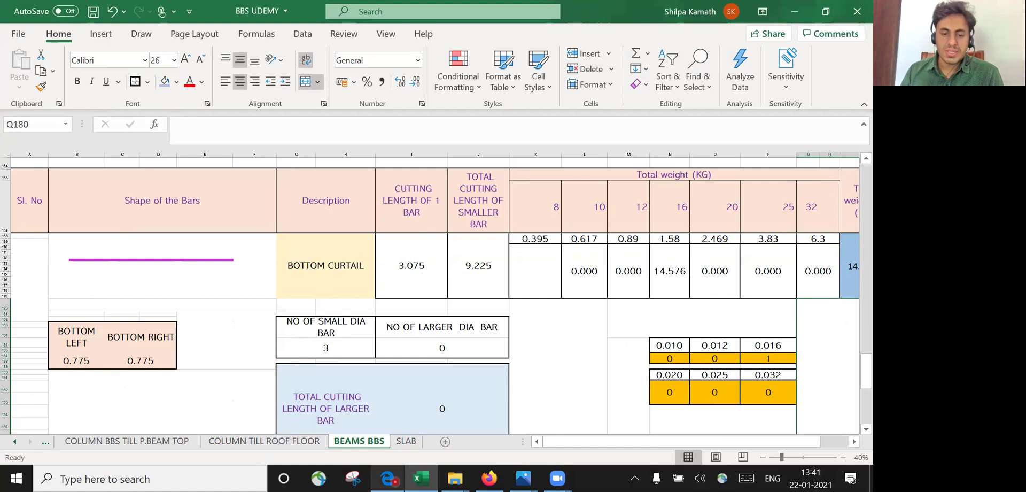
pyautogui.click(395, 481)
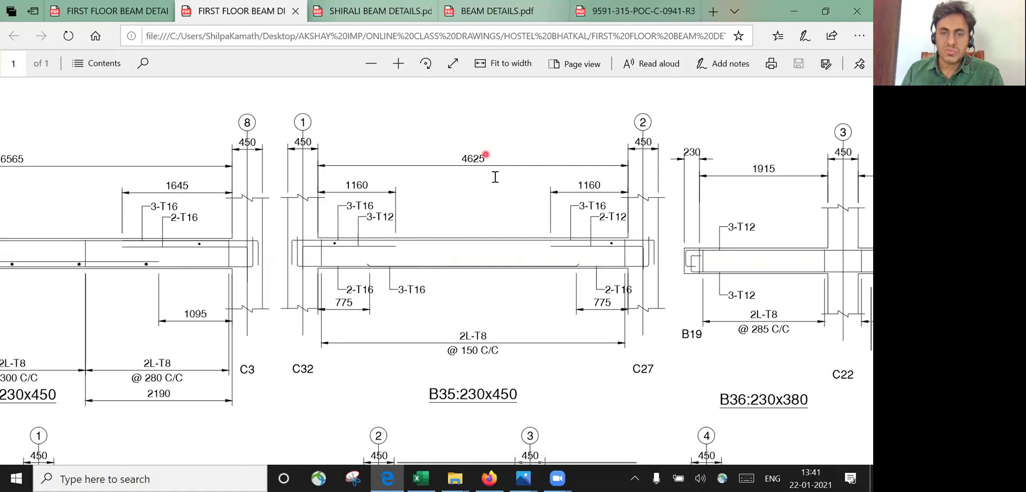
pyautogui.hotkey('alt', 'Tab')
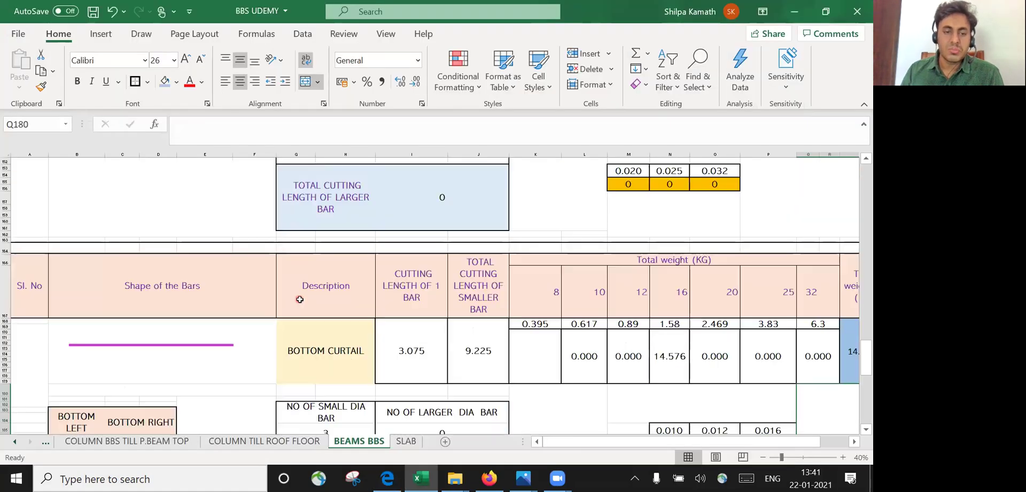
pyautogui.scroll(-2, 300, 299)
pyautogui.scroll(15, 260, 307)
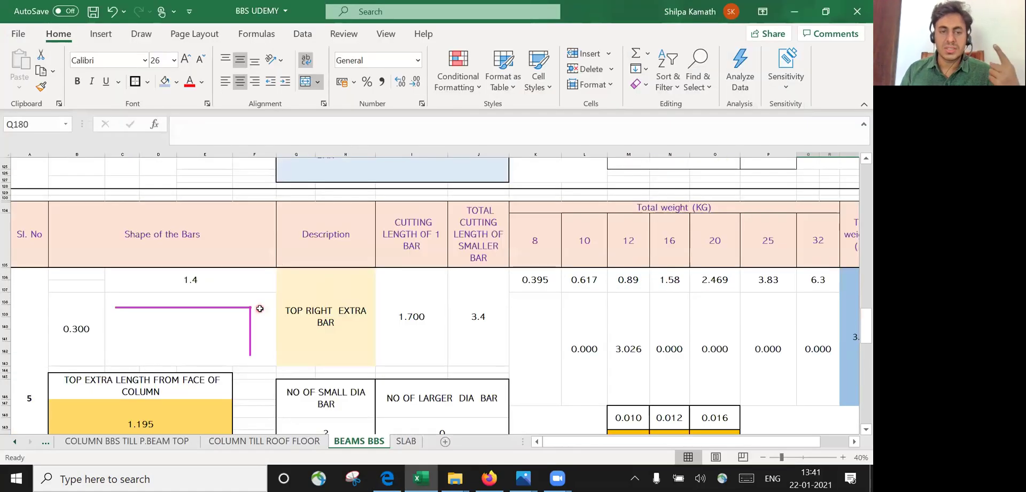
pyautogui.scroll(20, 260, 307)
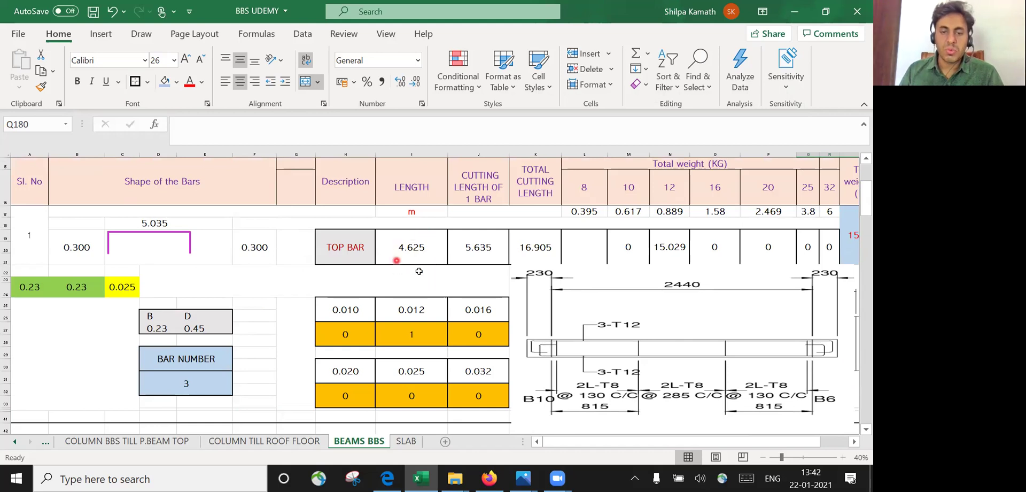
pyautogui.scroll(-15, 419, 271)
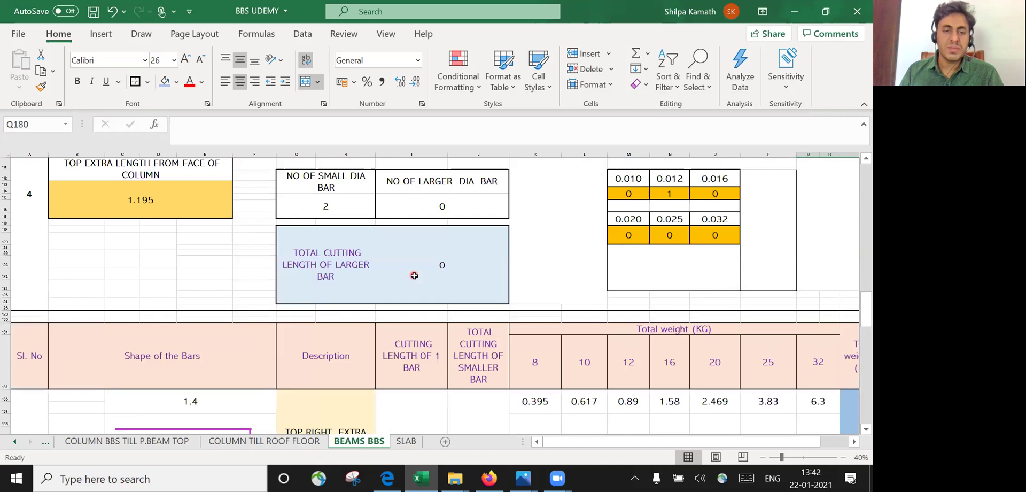
pyautogui.scroll(-8, 414, 275)
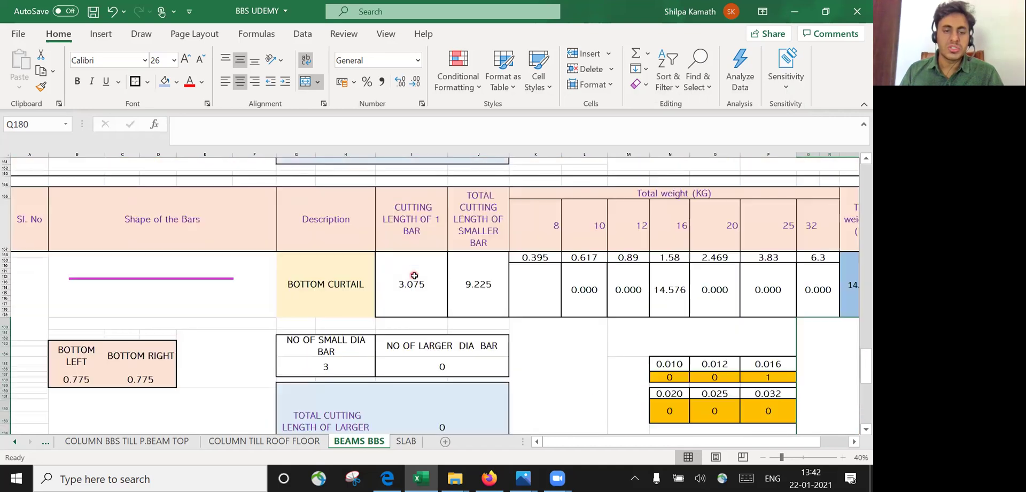
pyautogui.click(414, 285)
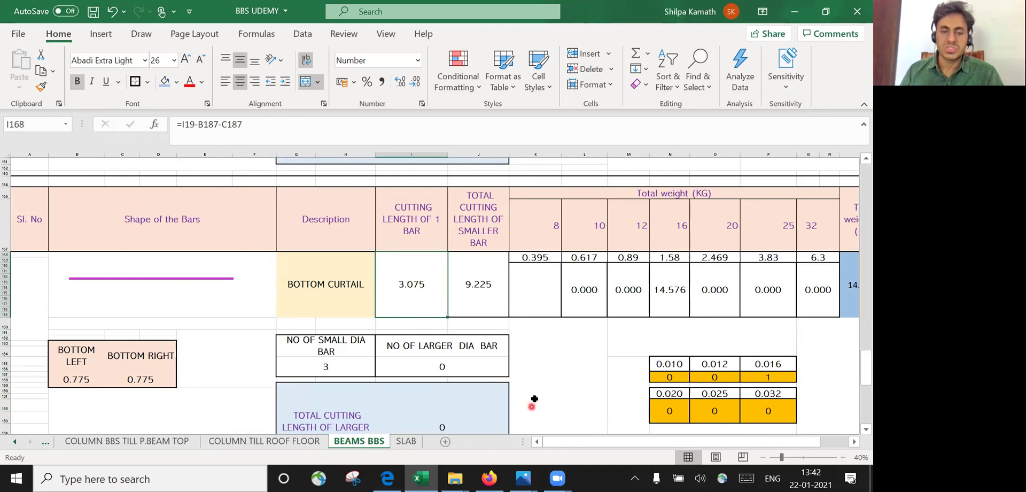
pyautogui.click(387, 477)
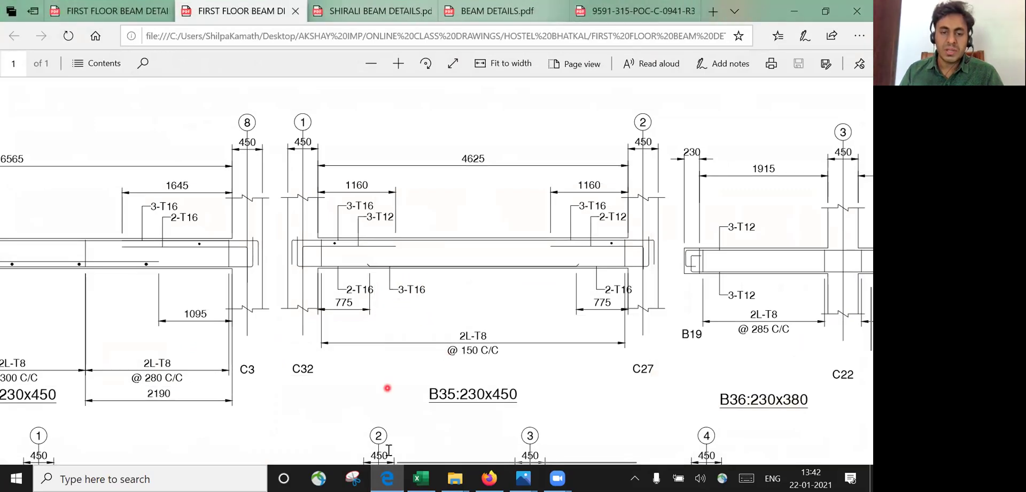
pyautogui.click(387, 478)
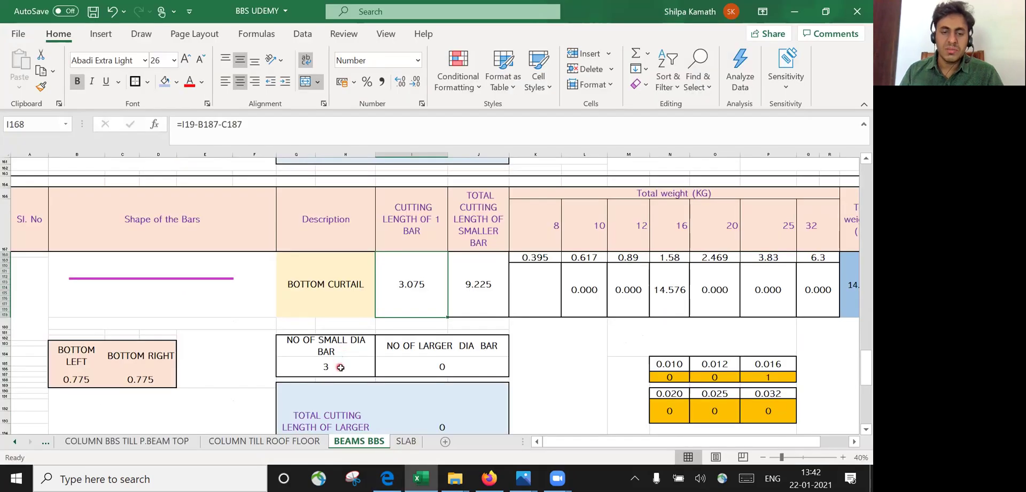
pyautogui.scroll(-1, 341, 366)
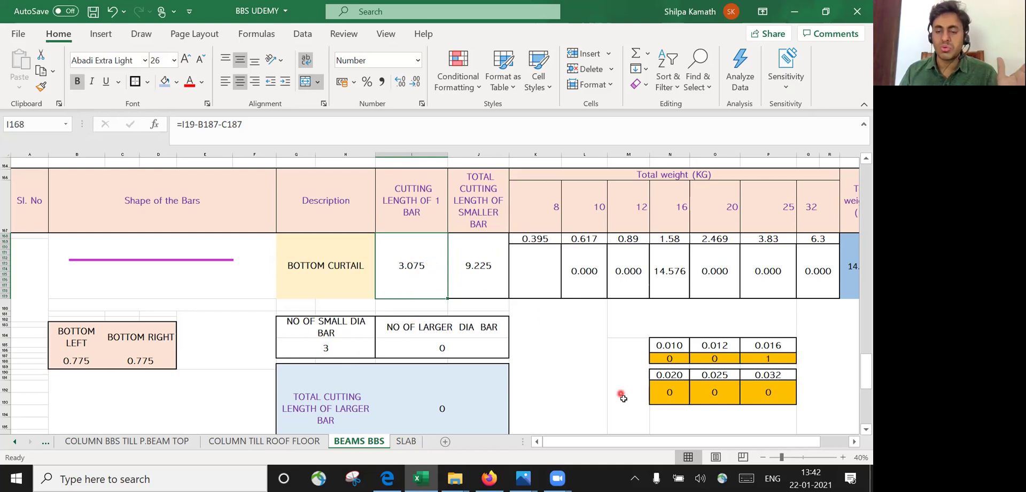
# Scroll right to the Total weight IN (KG) column showing 14.5755 kg, cross-checking against the beam drawing
pyautogui.moveTo(630, 445); pyautogui.dragTo(660, 445)
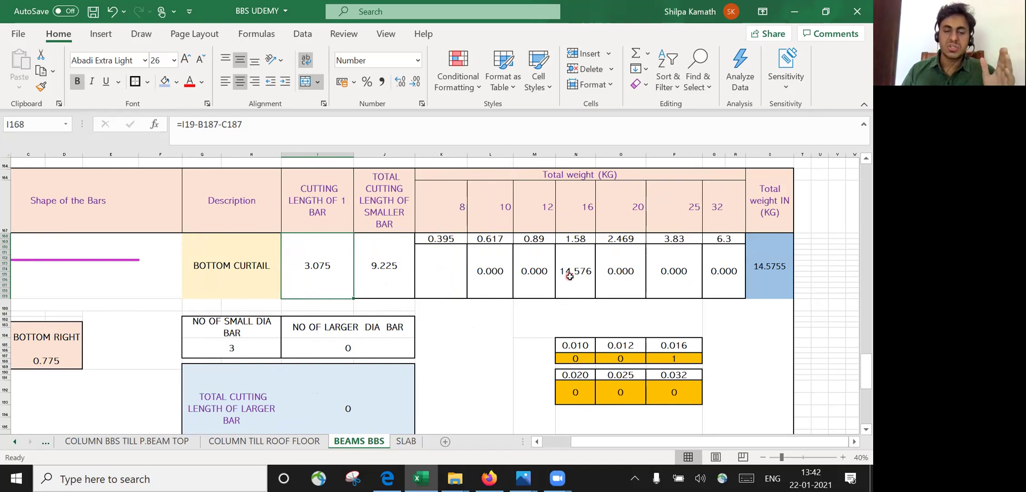
pyautogui.click(395, 487)
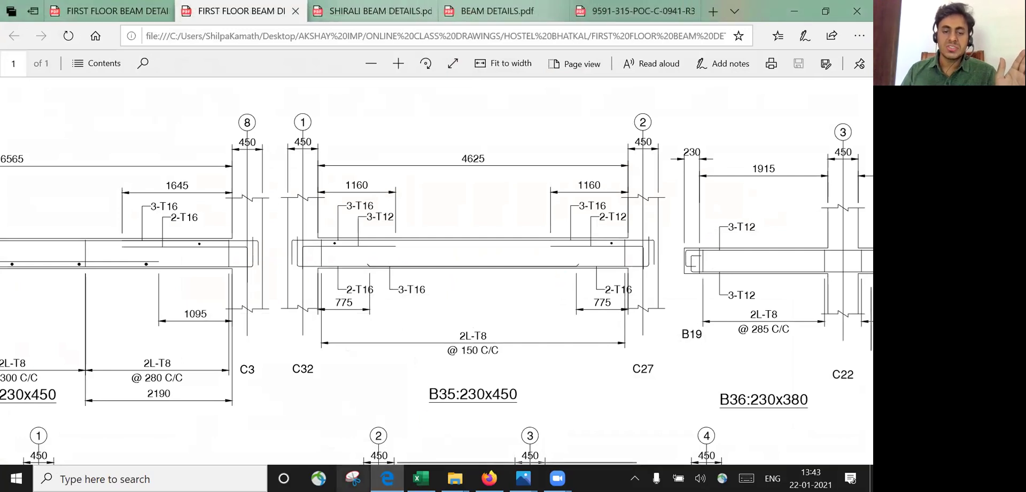
pyautogui.click(394, 483)
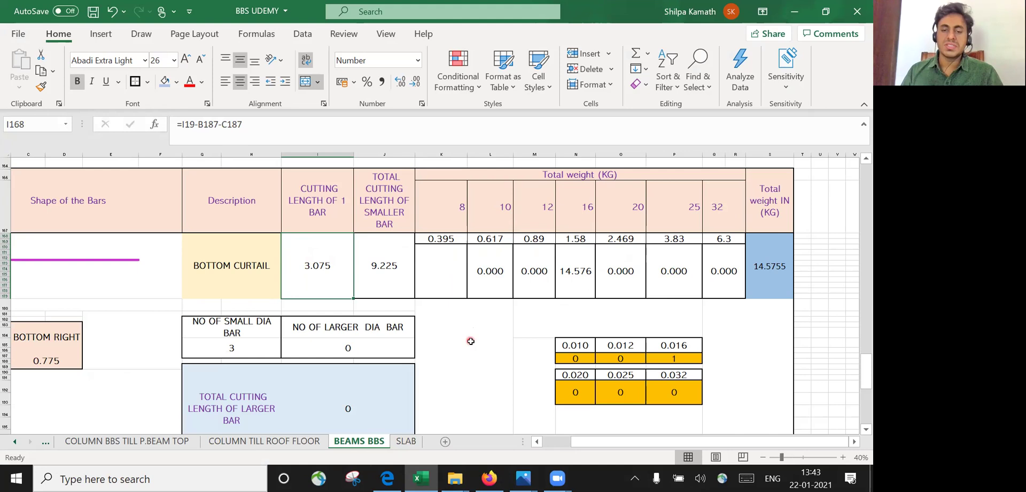
pyautogui.scroll(2, 470, 341)
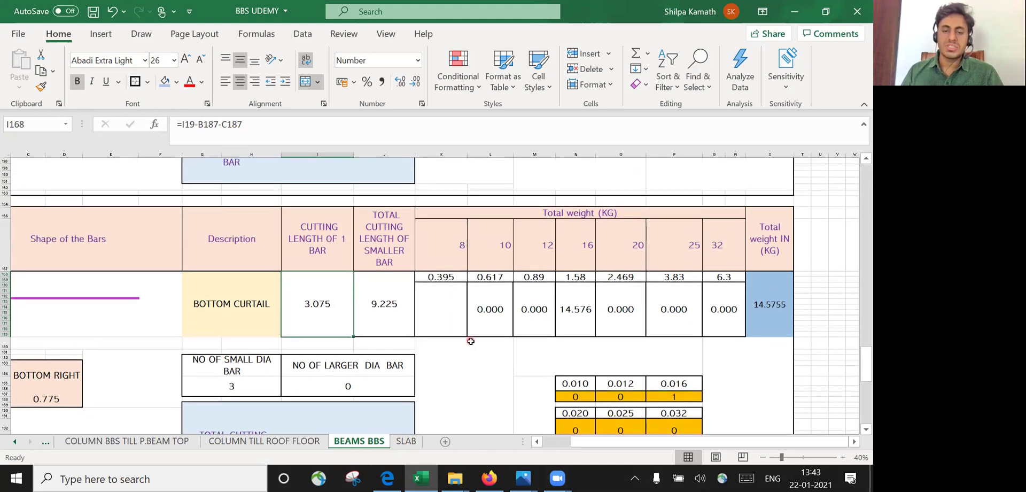
pyautogui.click(680, 28)
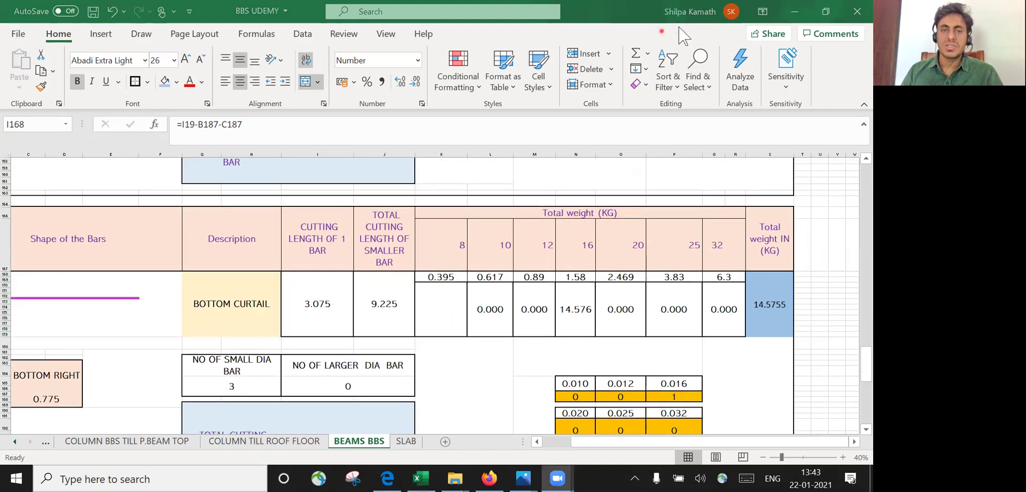